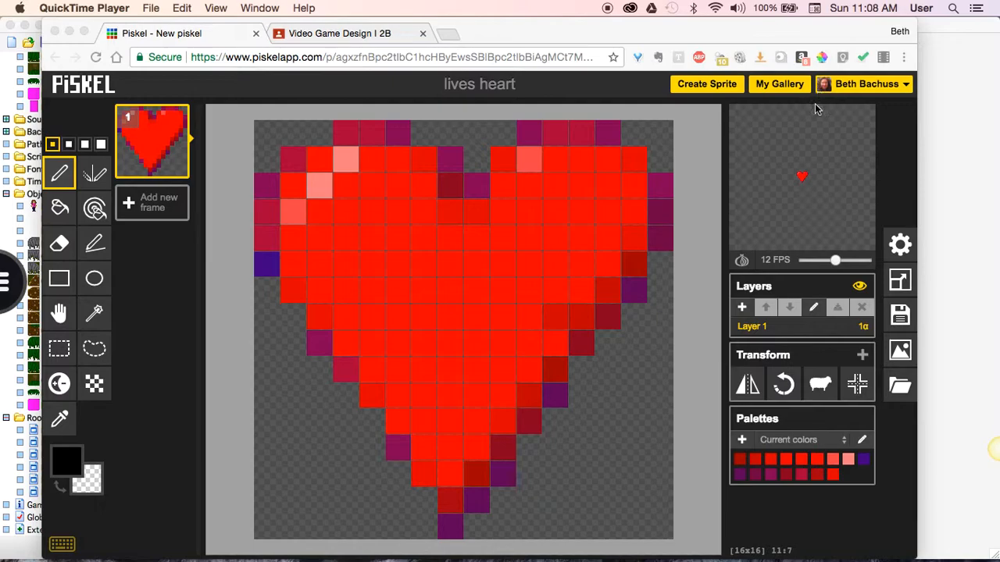
Switch from the Piskel heart drawing to Game Maker and create a new sprite named Lives_spr
left_click(830, 178)
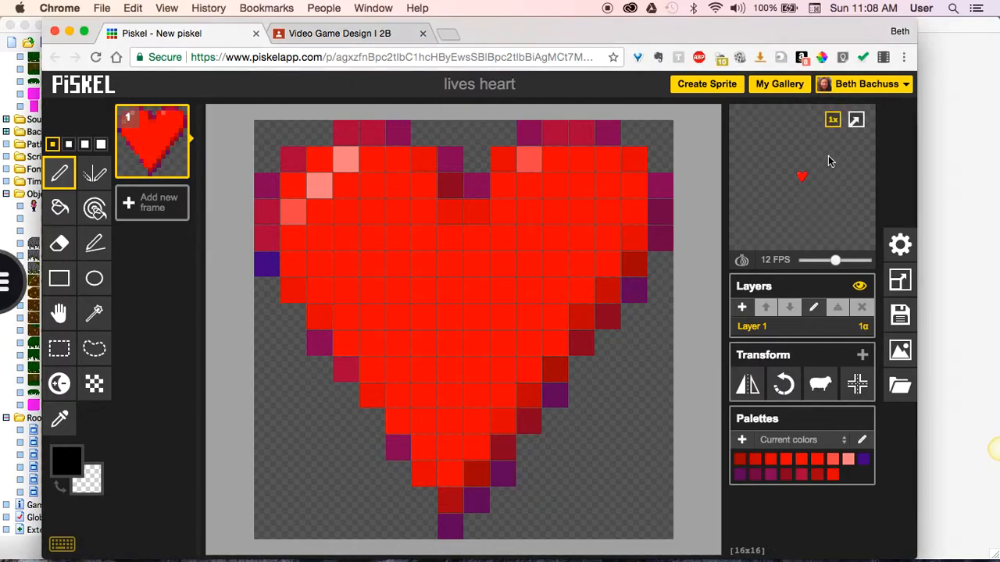
mouse_move(832, 137)
left_click(6, 99)
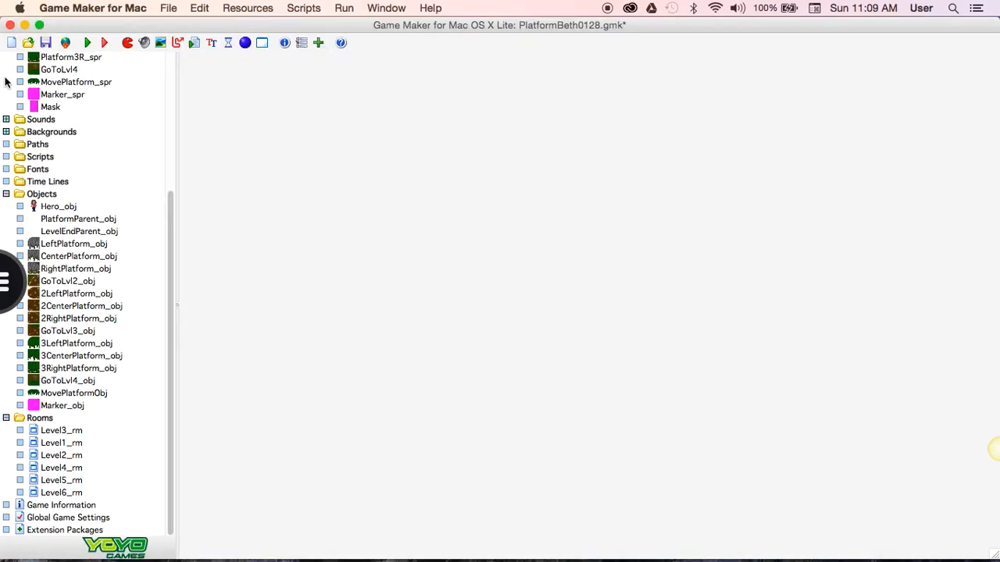
left_click(127, 44)
key("BackSpace")
key("BackSpace")
key("BackSpace")
key("BackSpace")
key("BackSpace")
key("BackSpace")
key("BackSpace")
key("BackSpace")
type("Lives_spr")
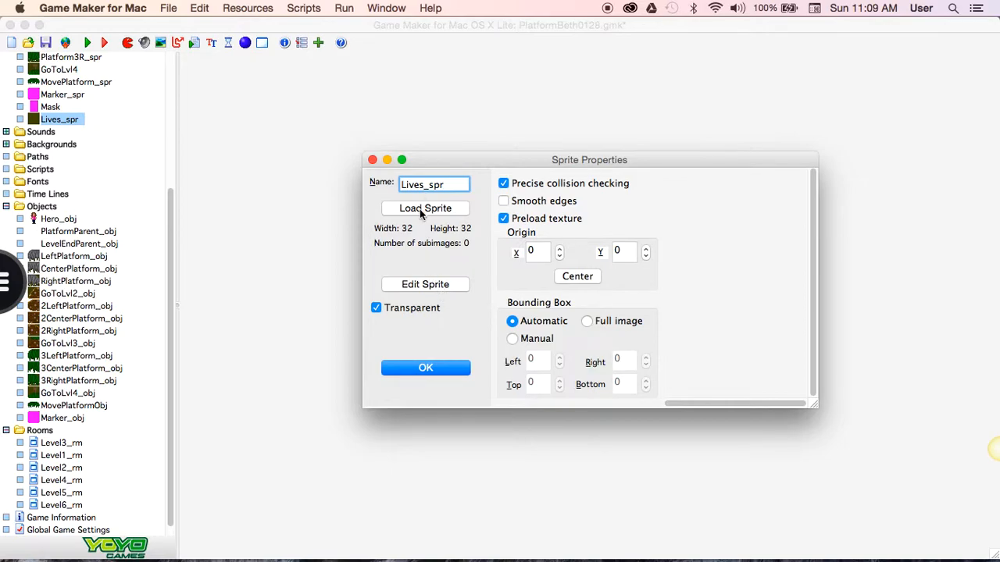
Load "lives heart.gif" from the platforms folder as the image of Lives_spr and save the sprite
left_click(422, 285)
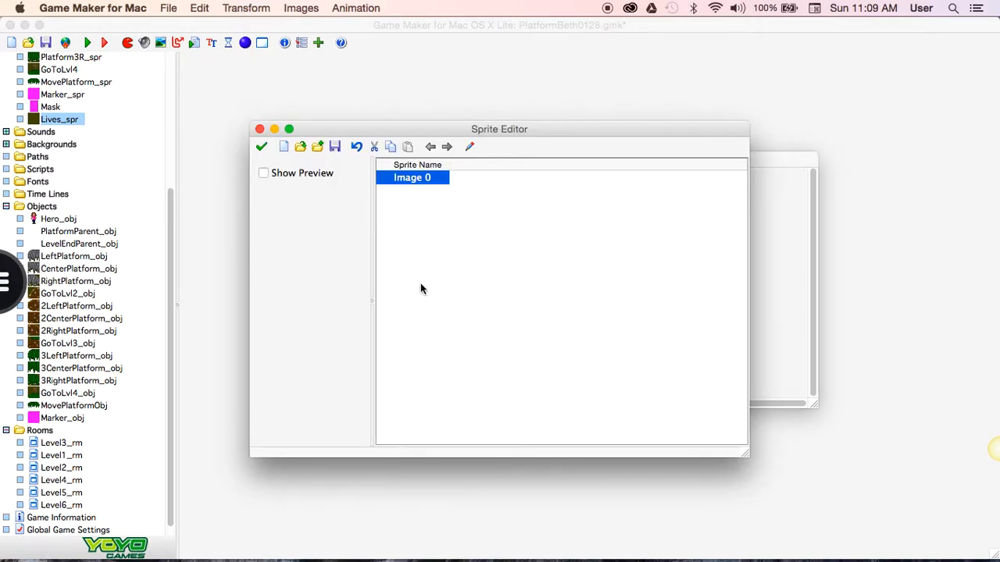
left_click(302, 147)
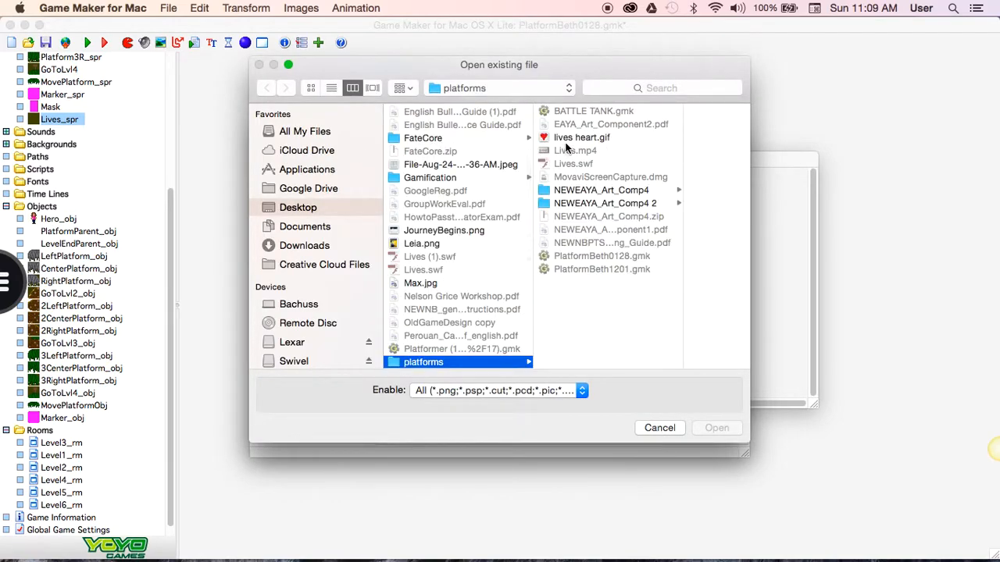
left_click(569, 138)
left_click(724, 427)
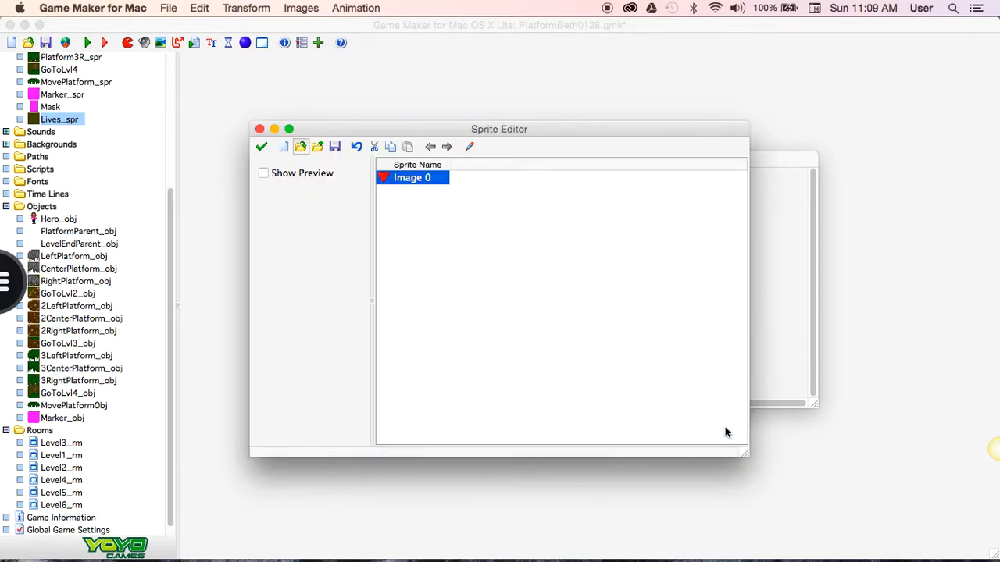
left_click(262, 148)
left_click(400, 369)
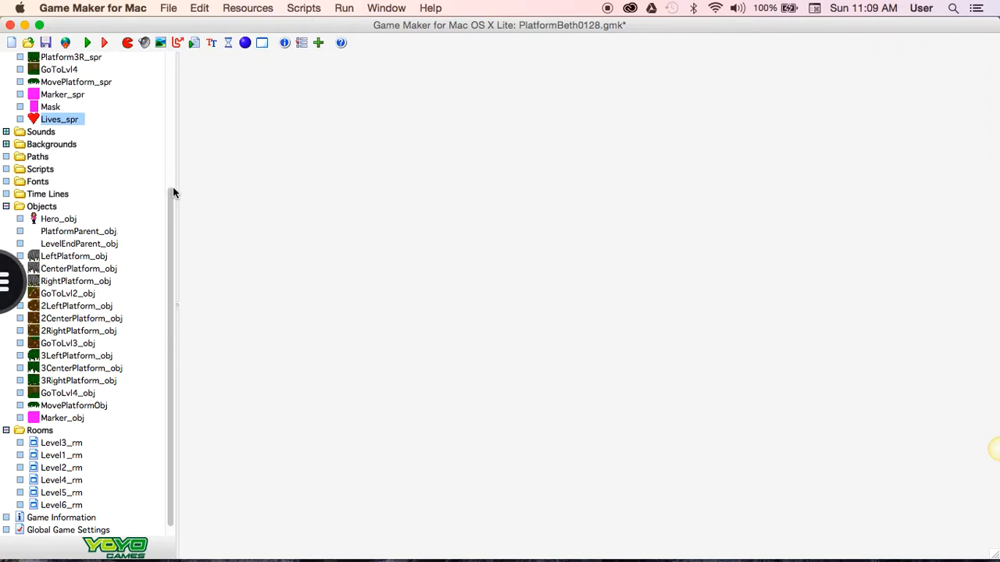
Create a new object named Lives_obj
left_click(245, 43)
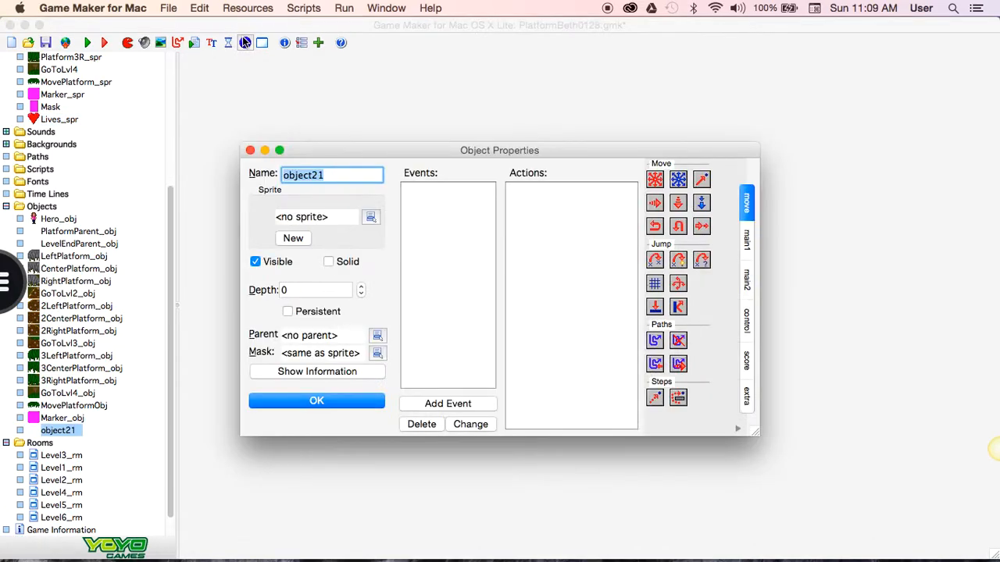
type("Lives")
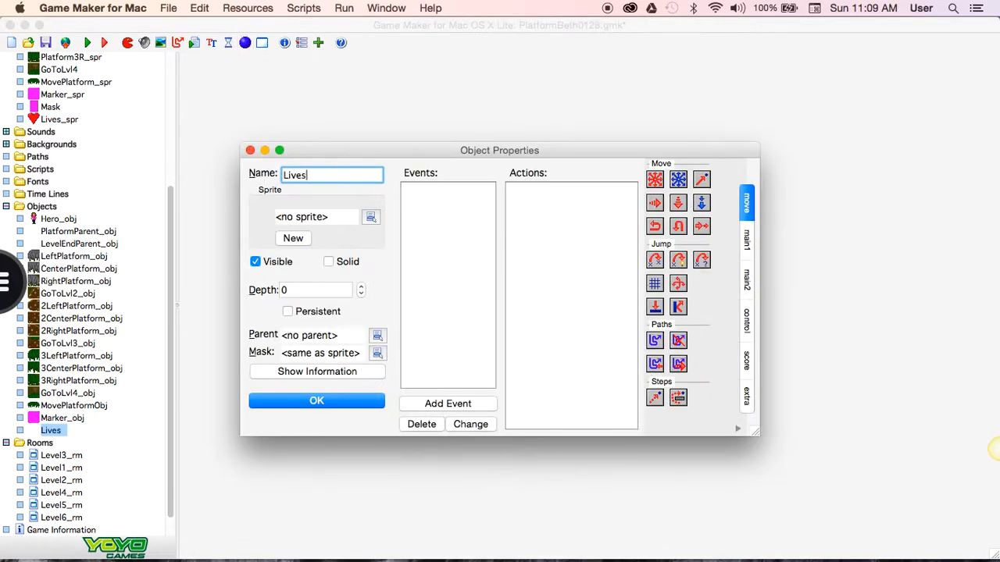
type("_obj")
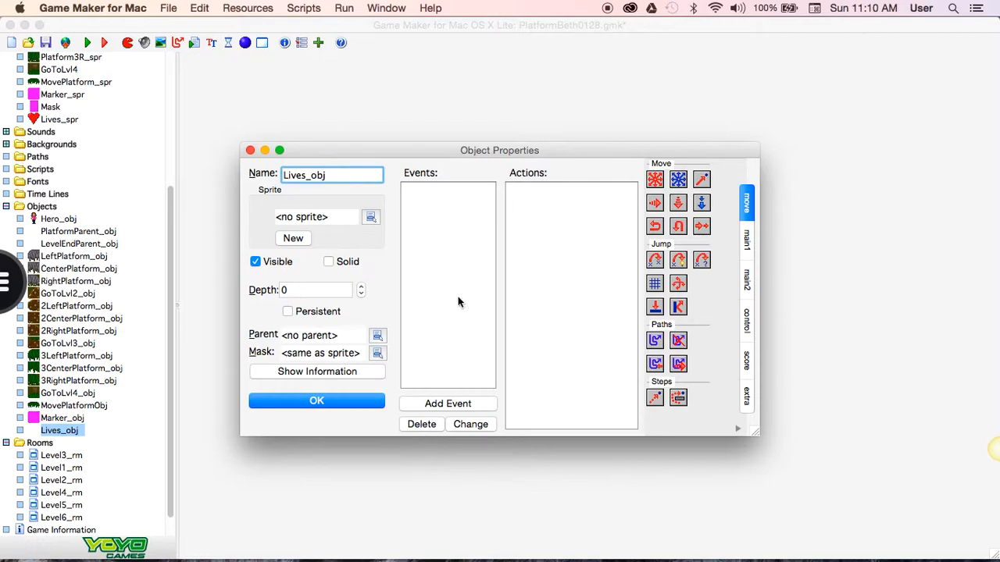
Add a Create event to Lives_obj with a Set Lives action that sets new lives to 5
left_click(472, 405)
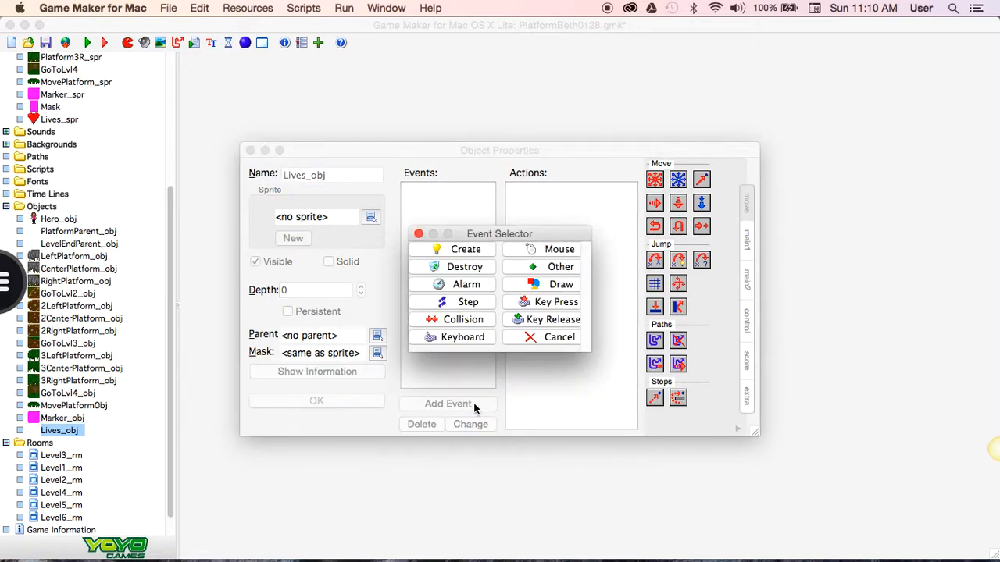
left_click(467, 249)
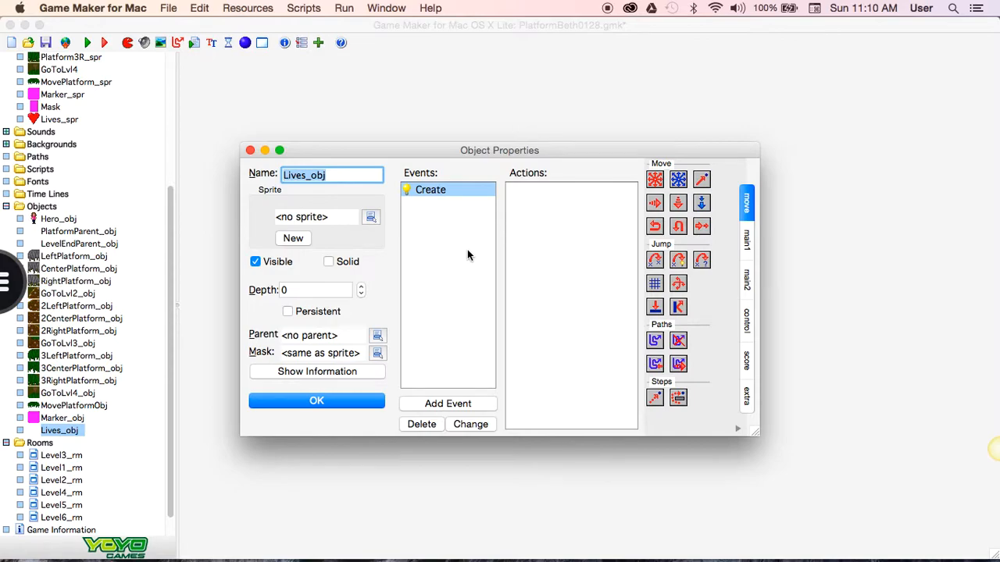
left_click(746, 363)
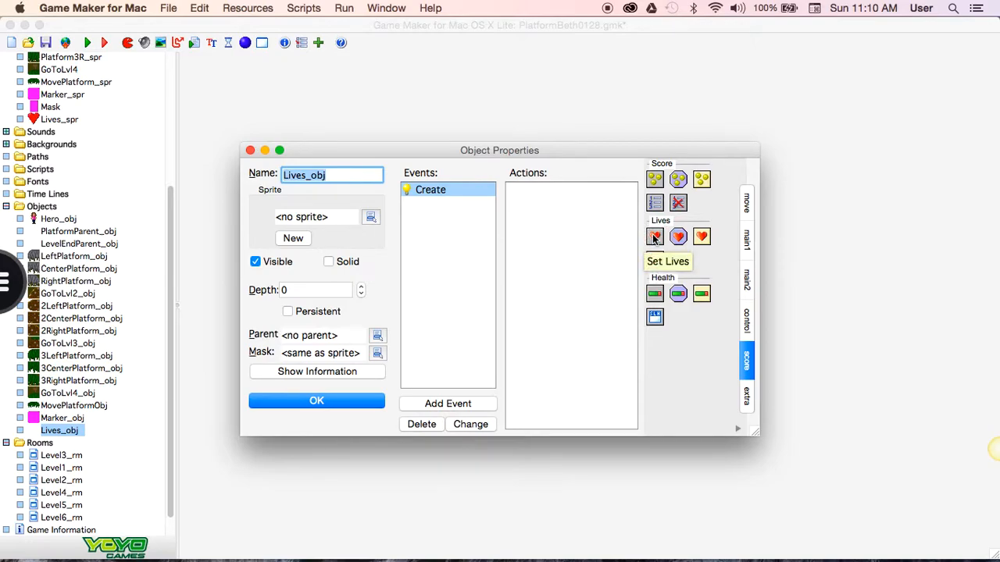
left_click_drag(654, 239, 562, 215)
type("5")
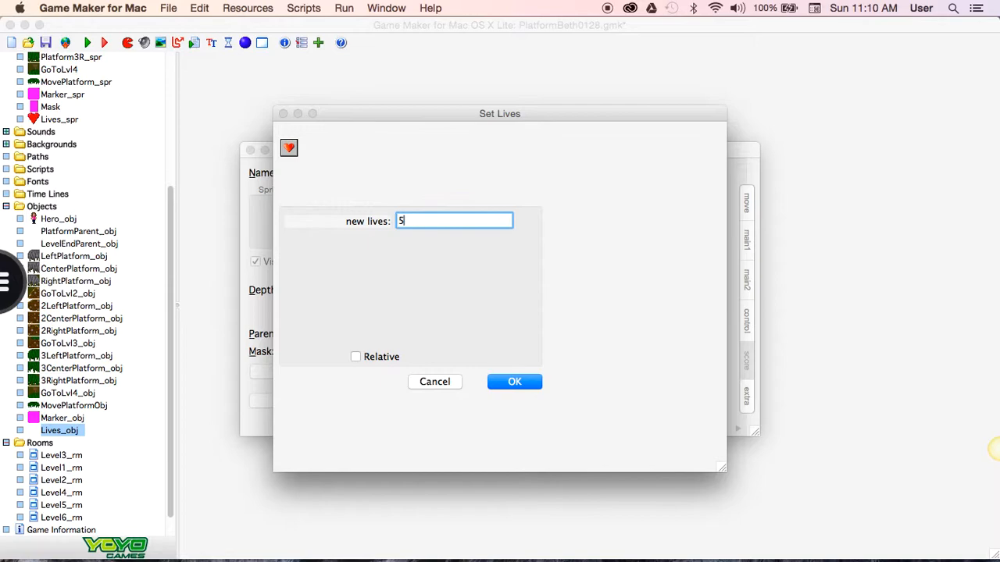
left_click(513, 382)
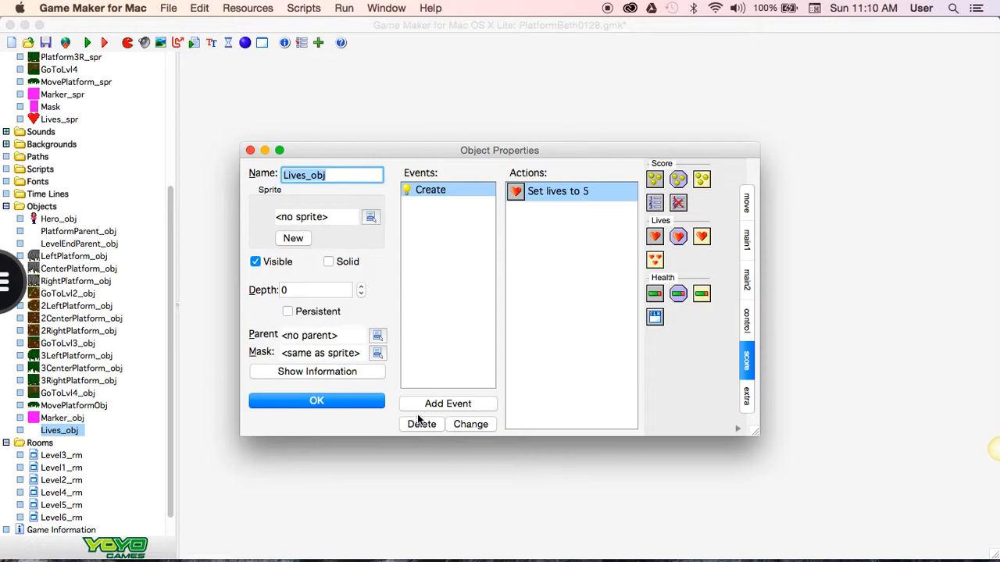
Add a Draw event to Lives_obj that draws the life images at x 10, y 10 using Lives_spr, and save the object
left_click(442, 403)
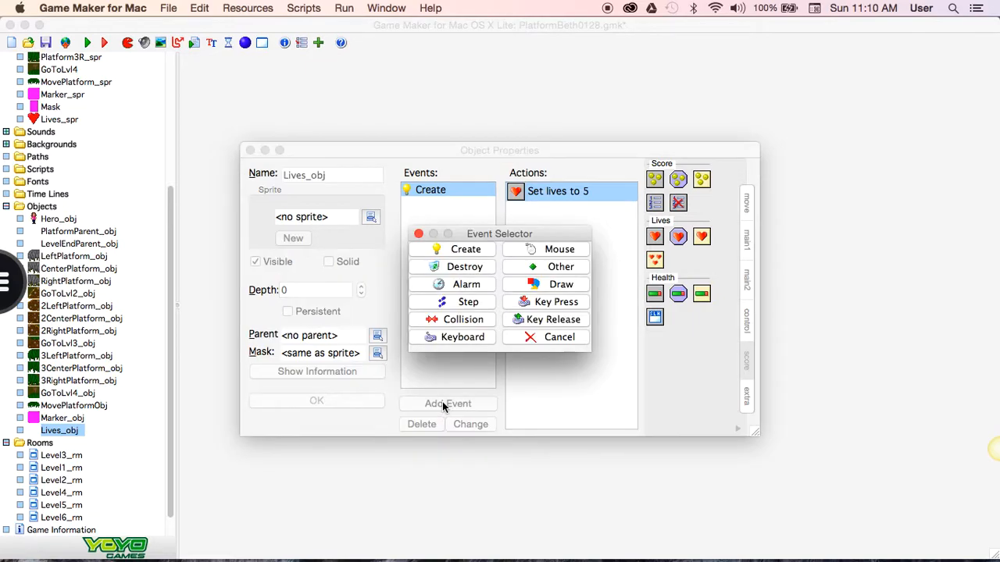
left_click(551, 287)
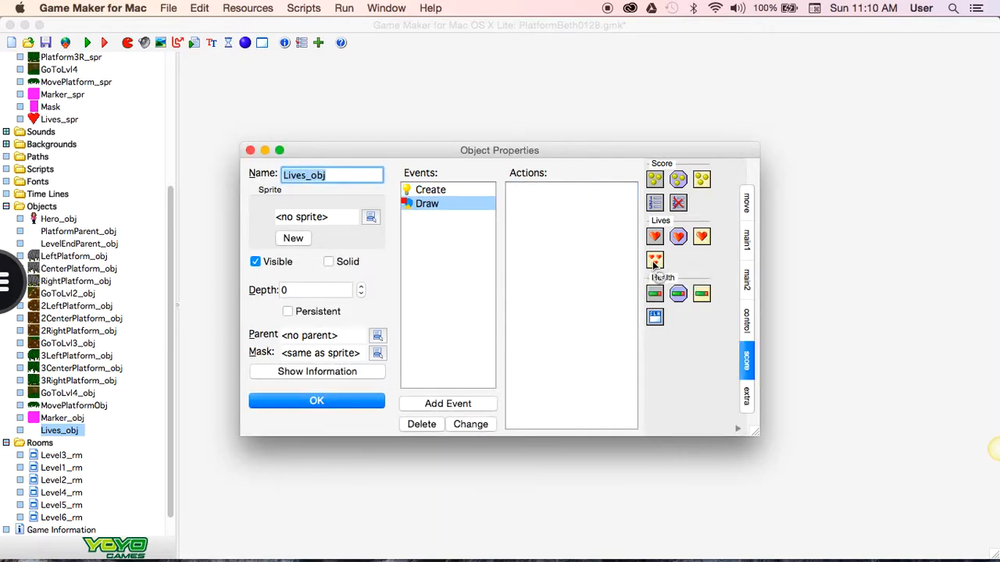
left_click_drag(654, 264, 552, 223)
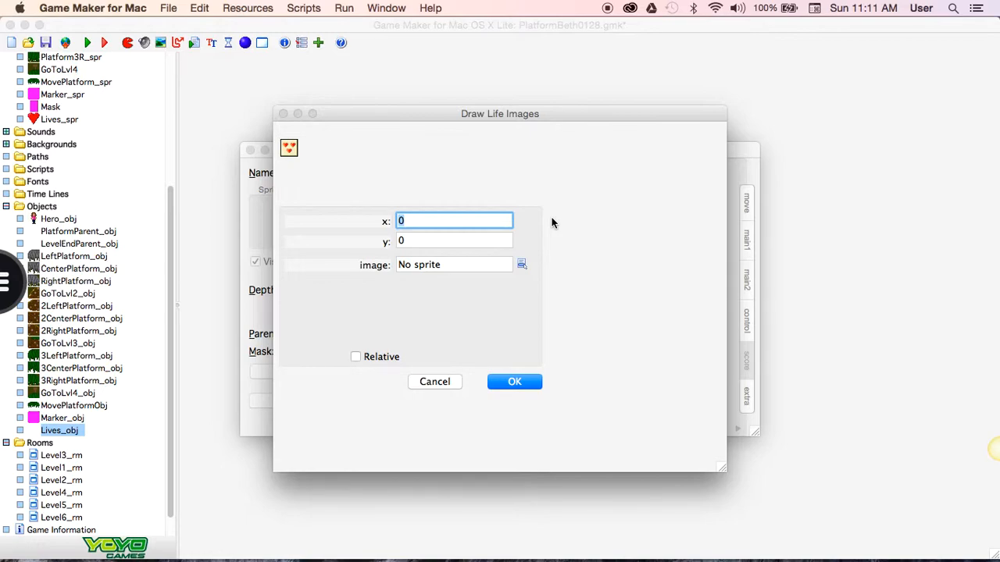
type("10")
left_click(460, 242)
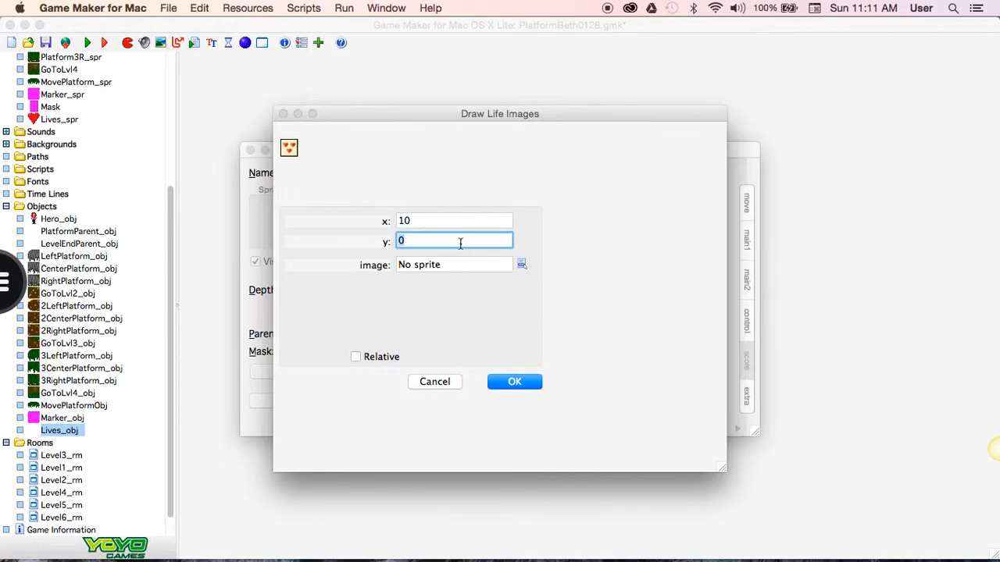
type("10")
left_click(522, 269)
scroll(559, 440, "down", 3)
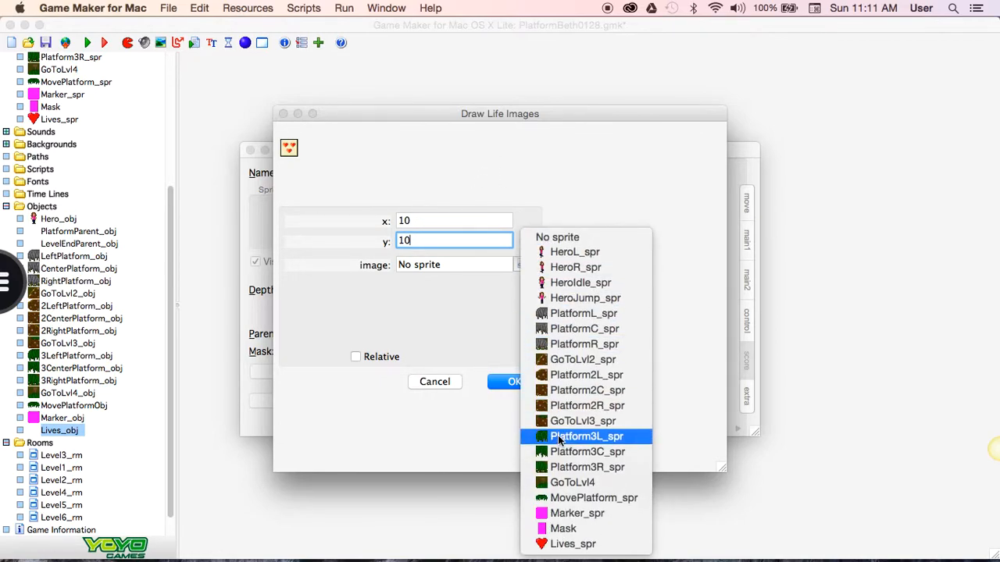
left_click(572, 544)
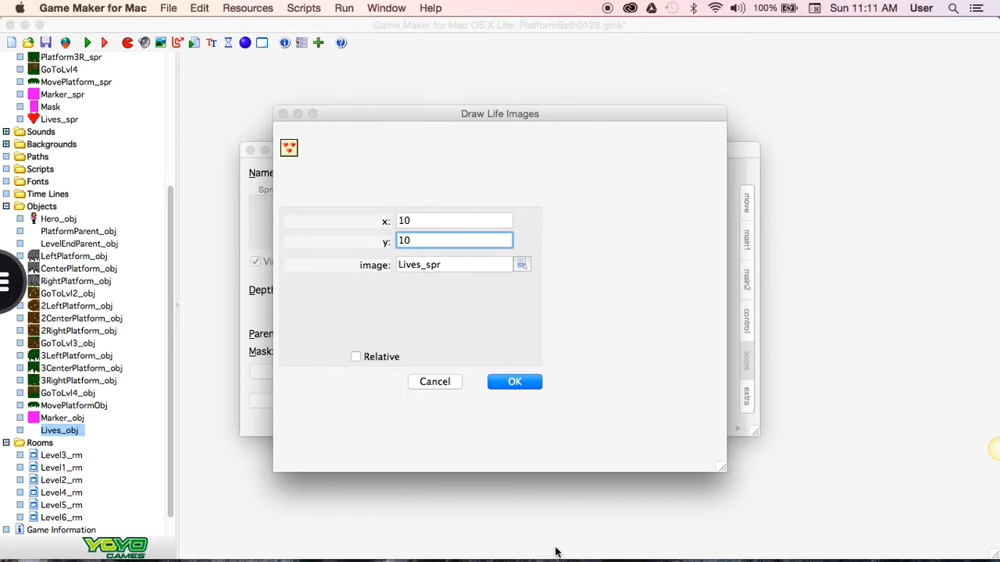
left_click(517, 382)
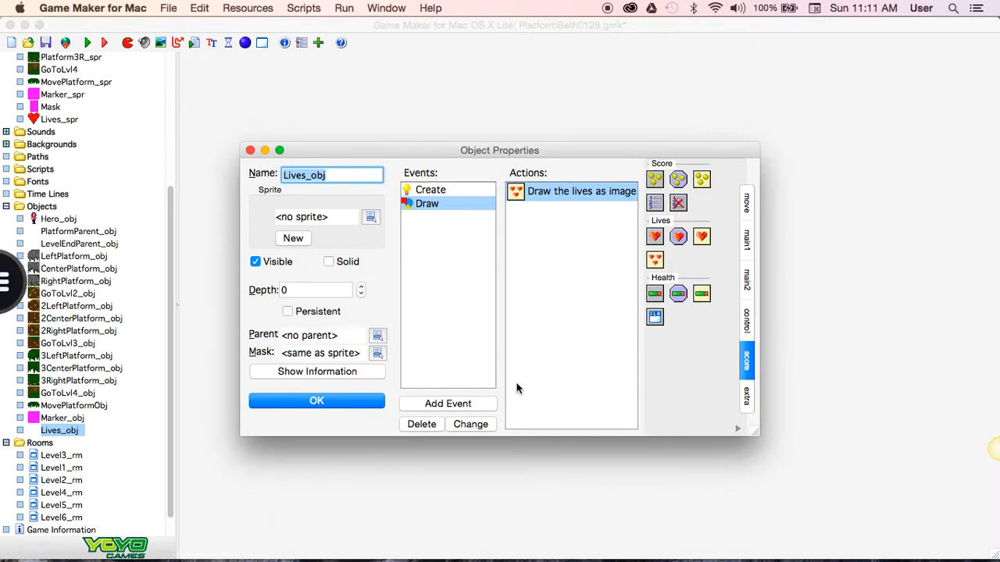
left_click(342, 402)
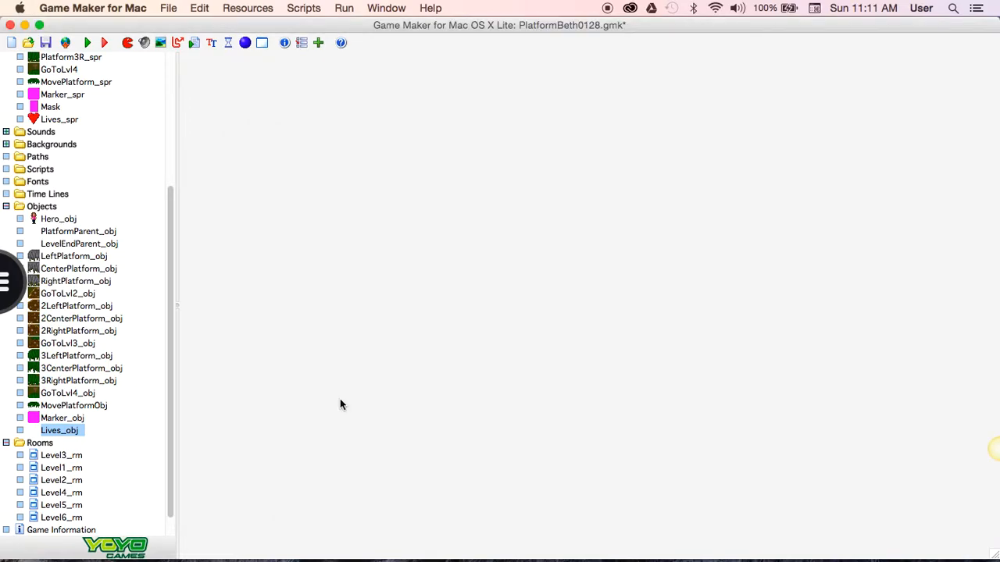
Test-run the game to check the lives display, and close the game window
left_click(86, 43)
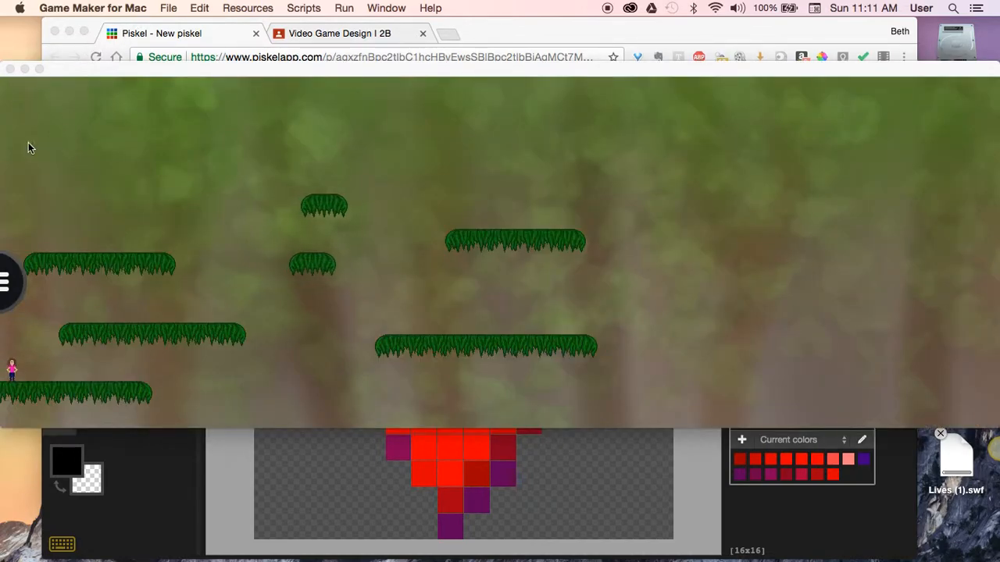
left_click(9, 69)
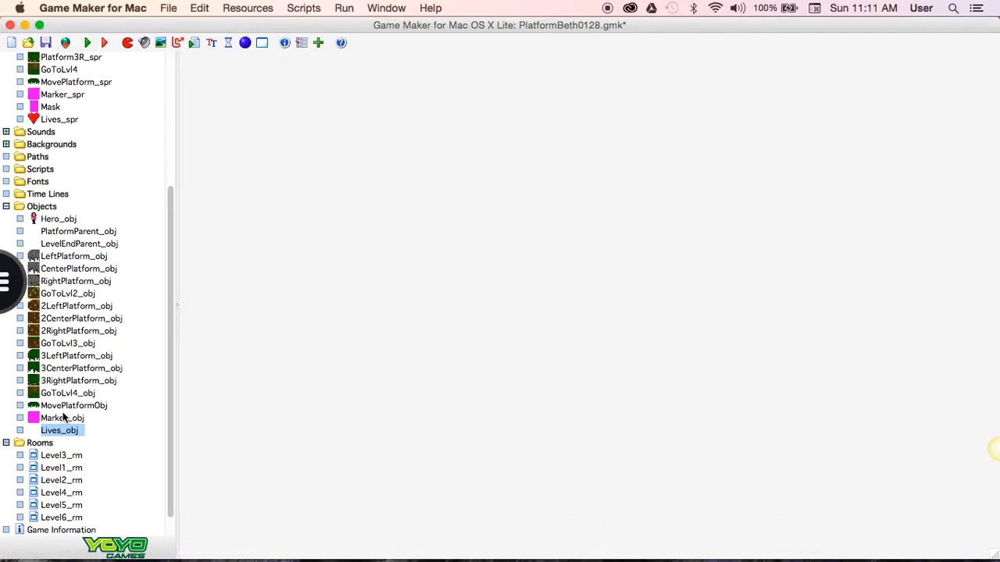
Place Lives_obj in the Level3_rm room at about x 320, y 32 with the grid hidden, and save the room
left_click(60, 457)
double_click(60, 457)
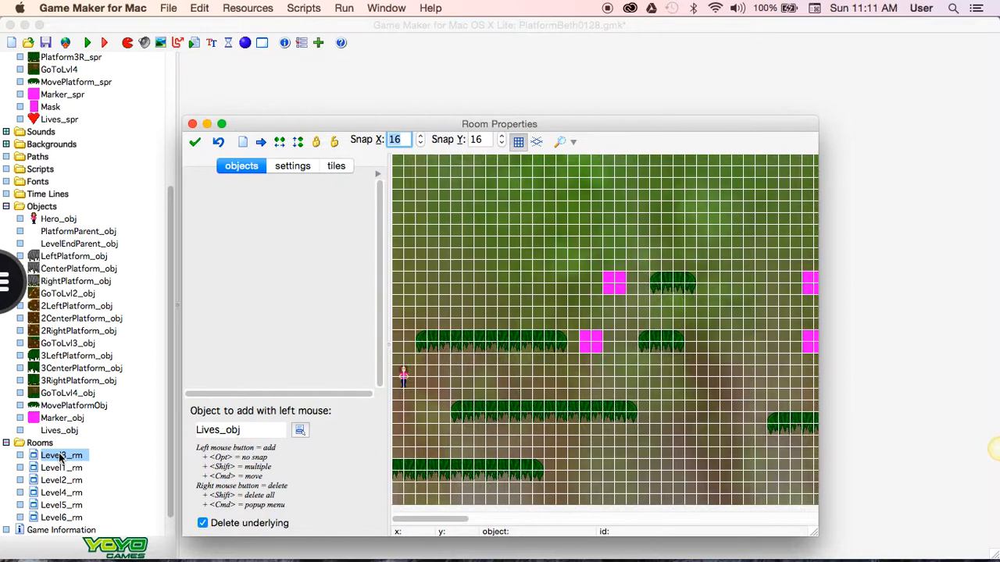
left_click(518, 143)
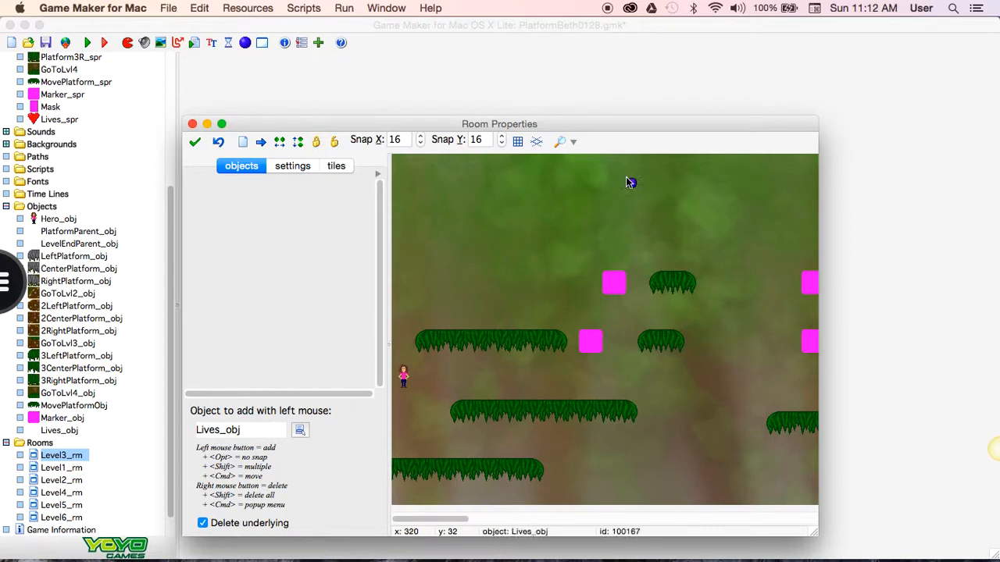
left_click(195, 143)
Run the game again to check the heart lives display, and try moving the hero right
left_click(87, 43)
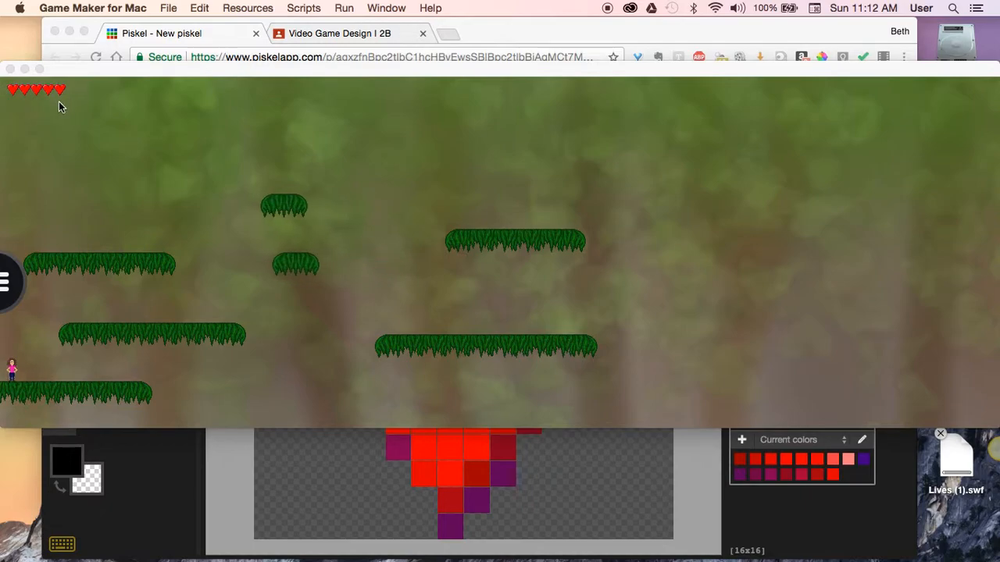
left_click(131, 136)
key("Right")
key("Right")
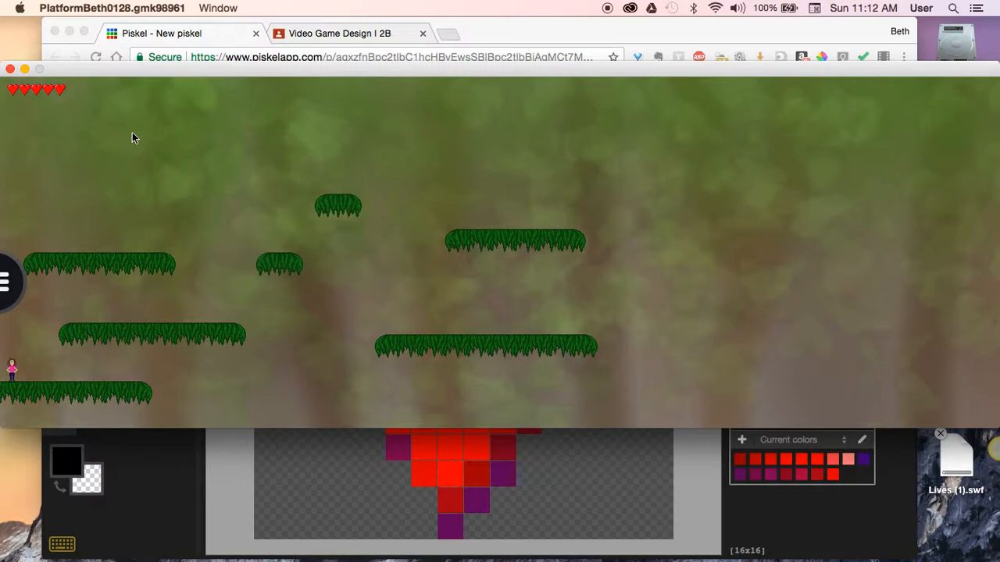